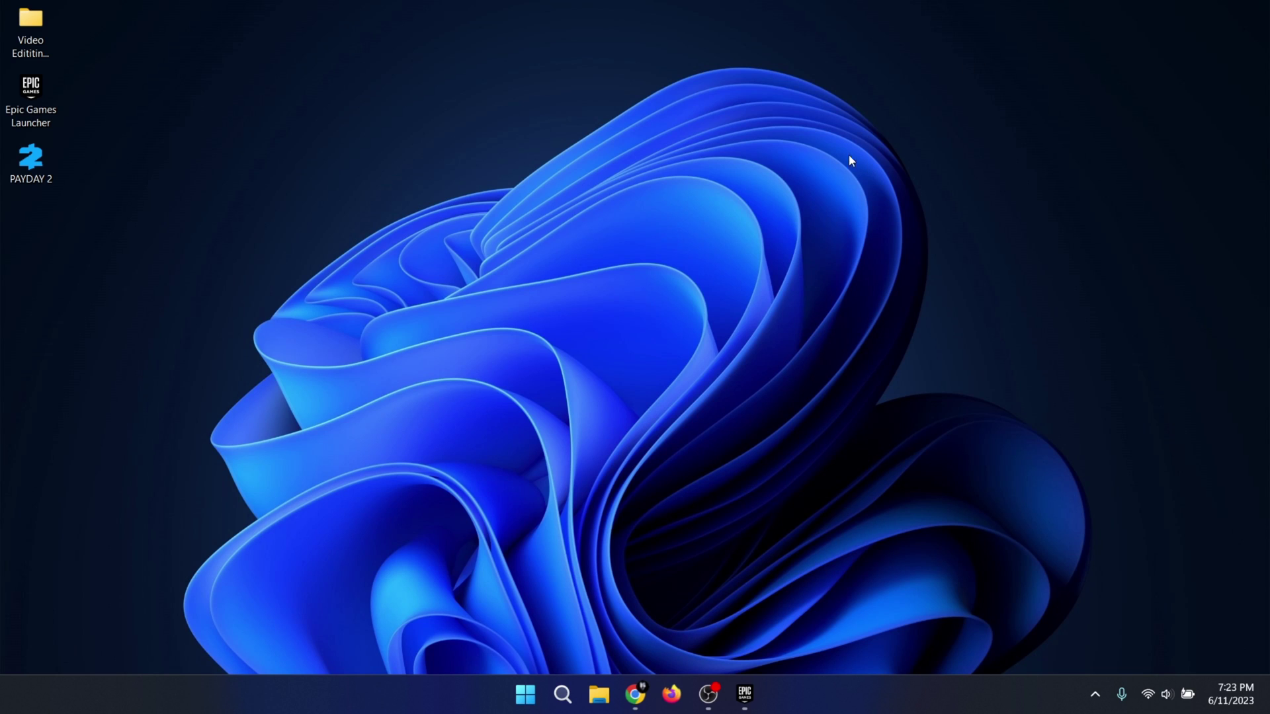
- Switch to the Epic Games Launcher library and review the management options of PAYDAY 2, including file verification
drag(20, 185, 76, 168)
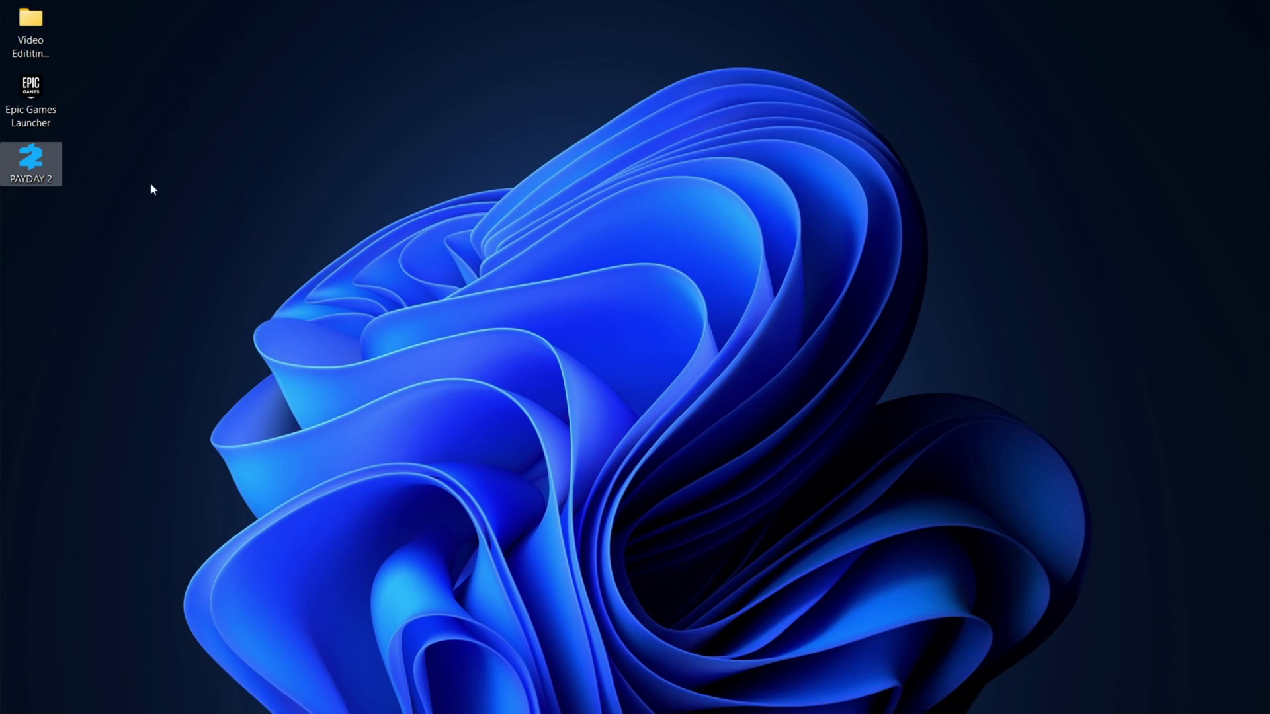
mouse_move(744, 712)
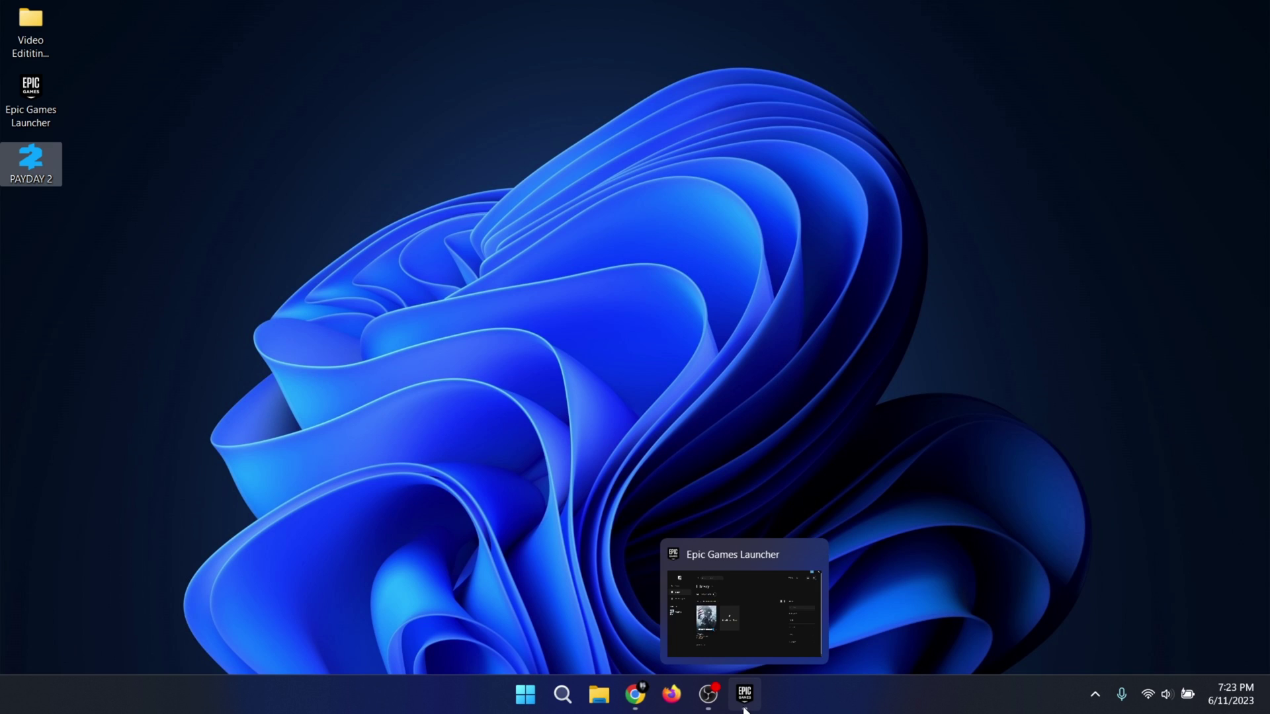
click(744, 709)
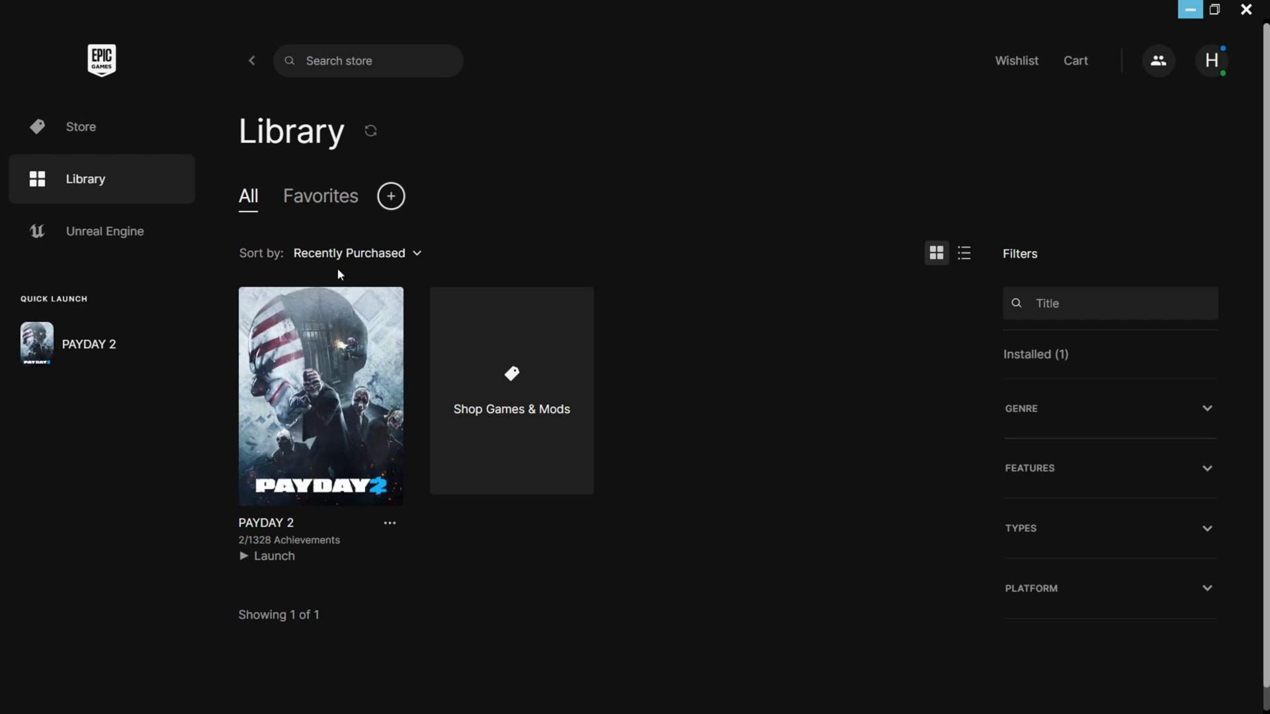
click(78, 180)
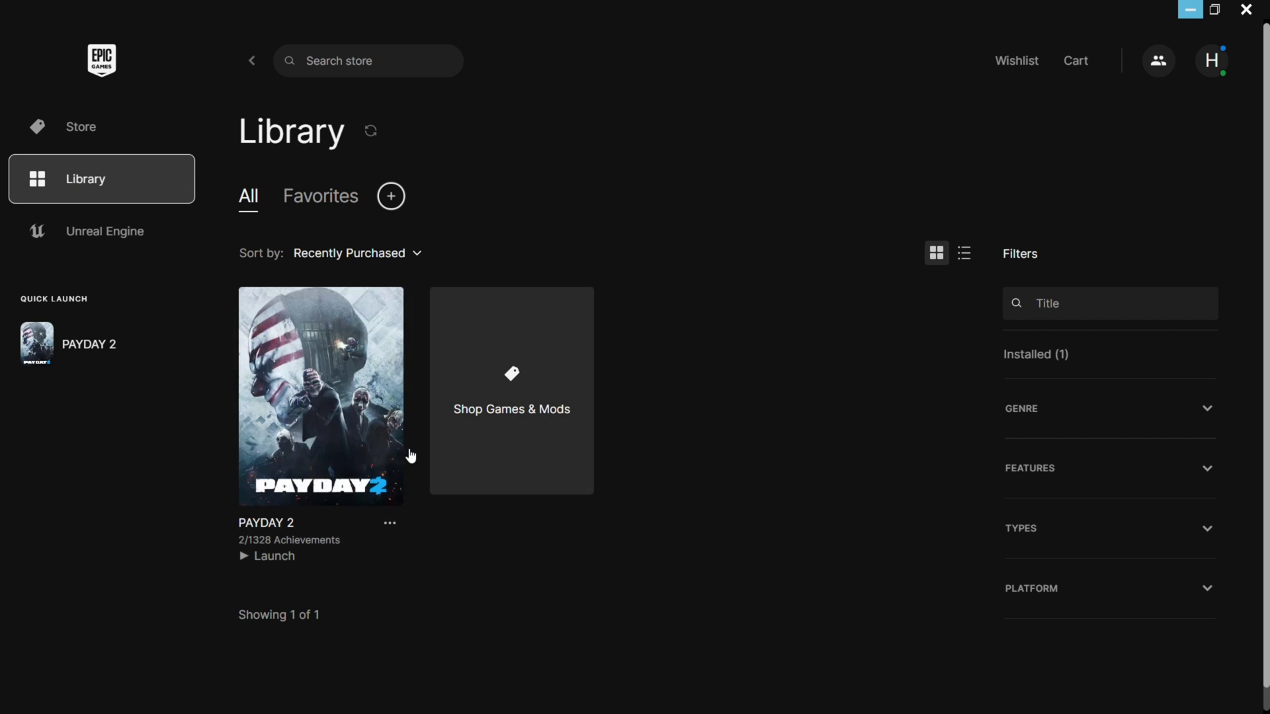
click(390, 523)
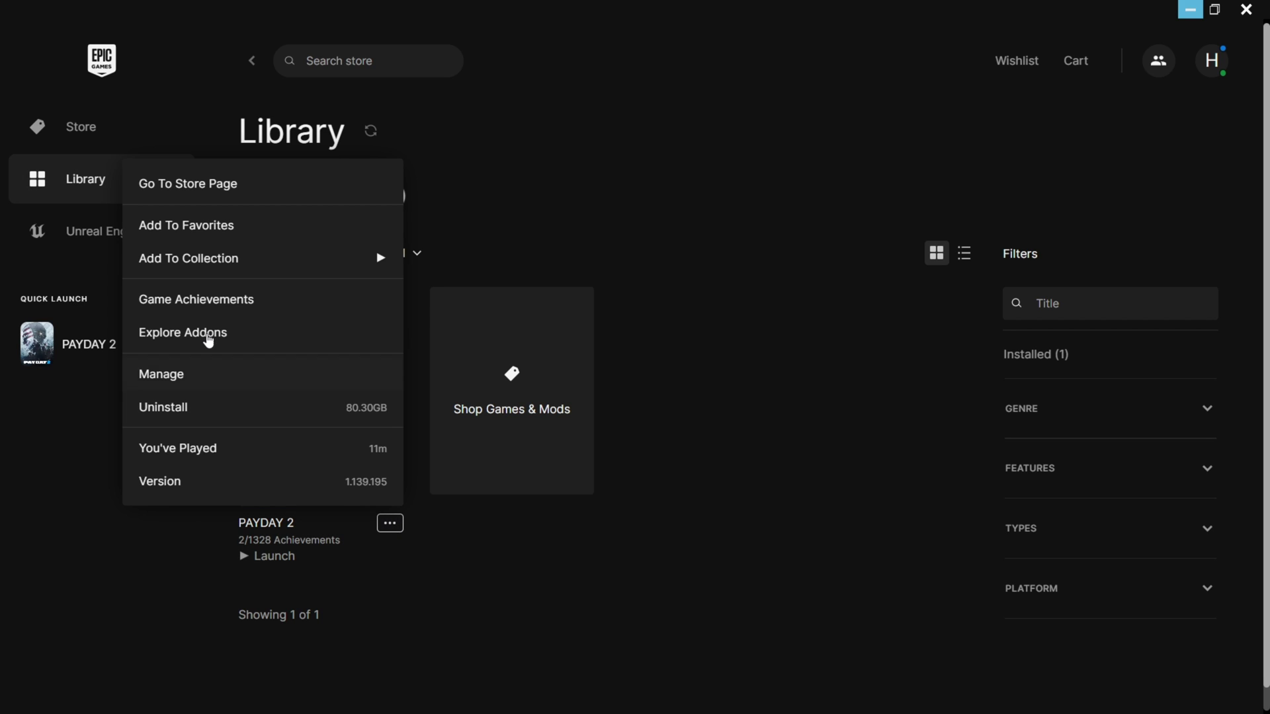
click(190, 375)
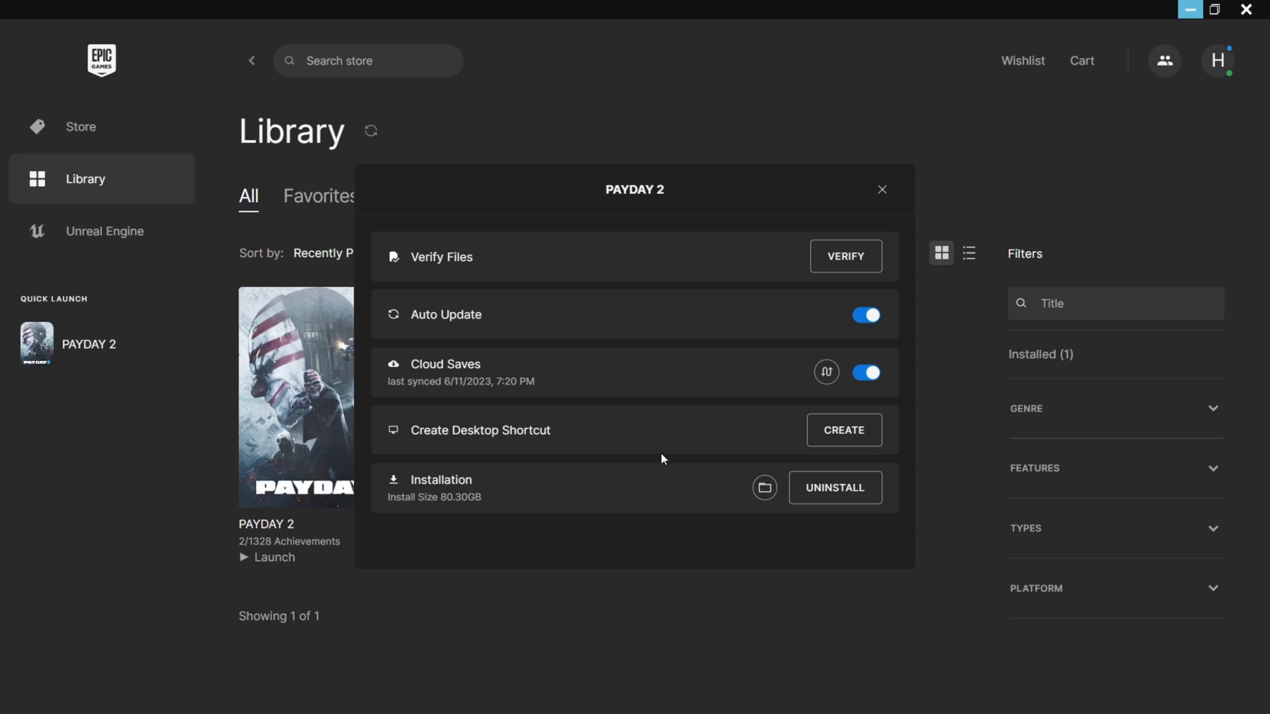
click(882, 190)
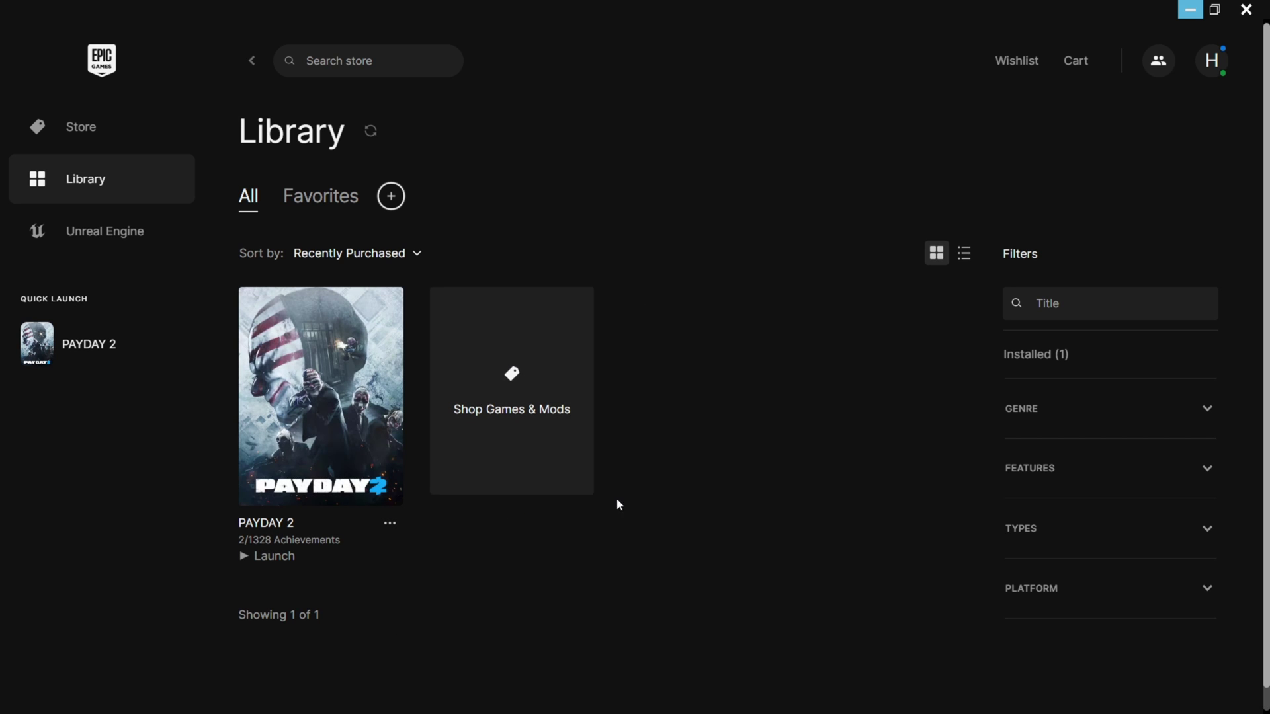
- Review the further options for PAYDAY 2 in the library and minimize the launcher
click(390, 523)
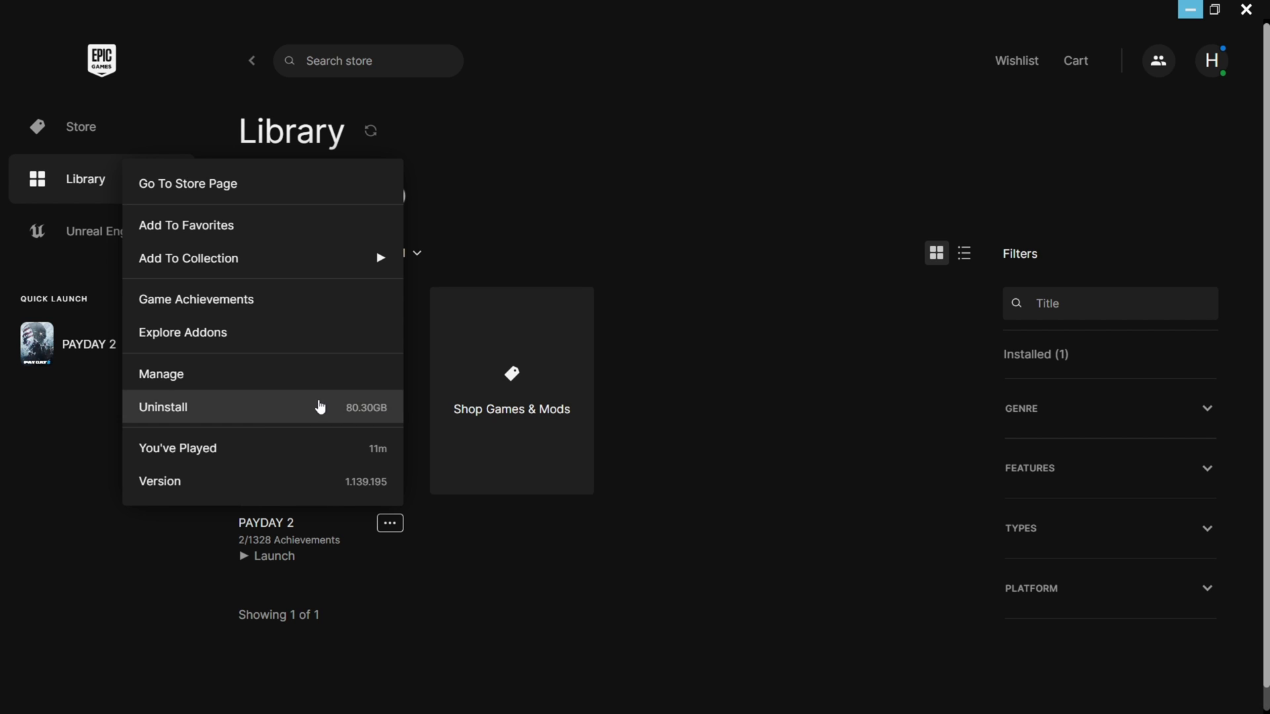
click(663, 382)
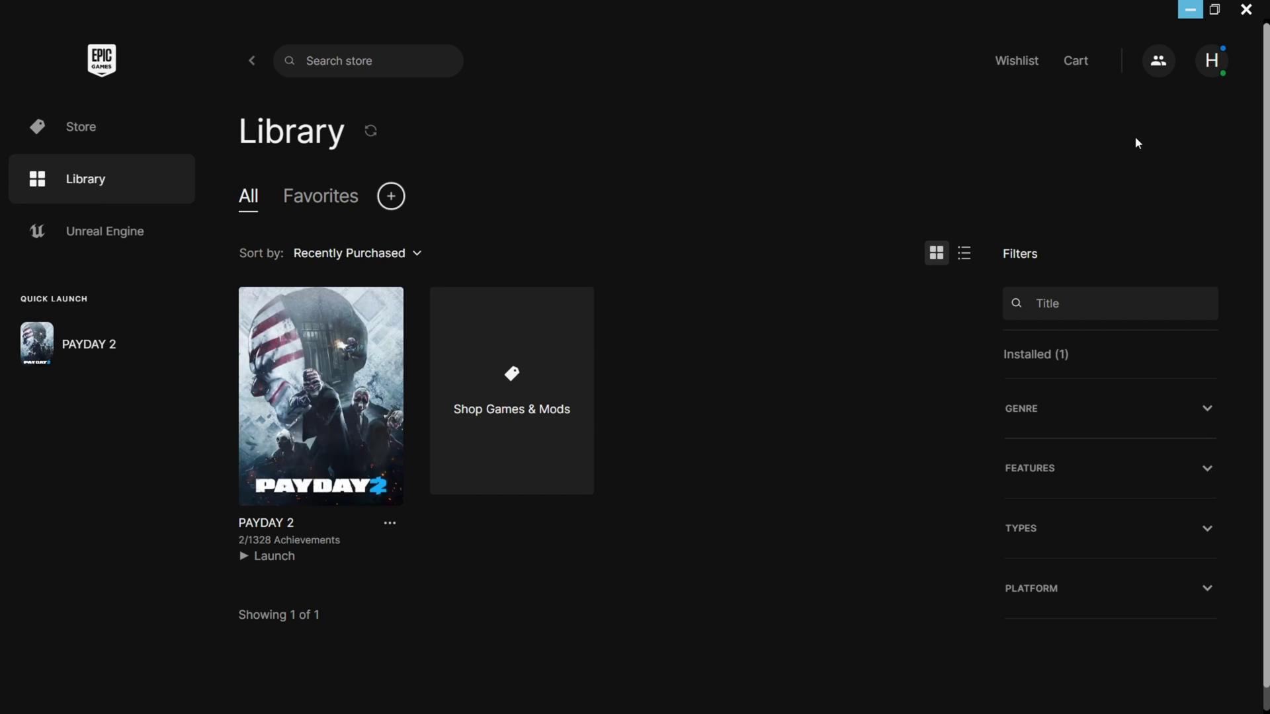
click(1190, 9)
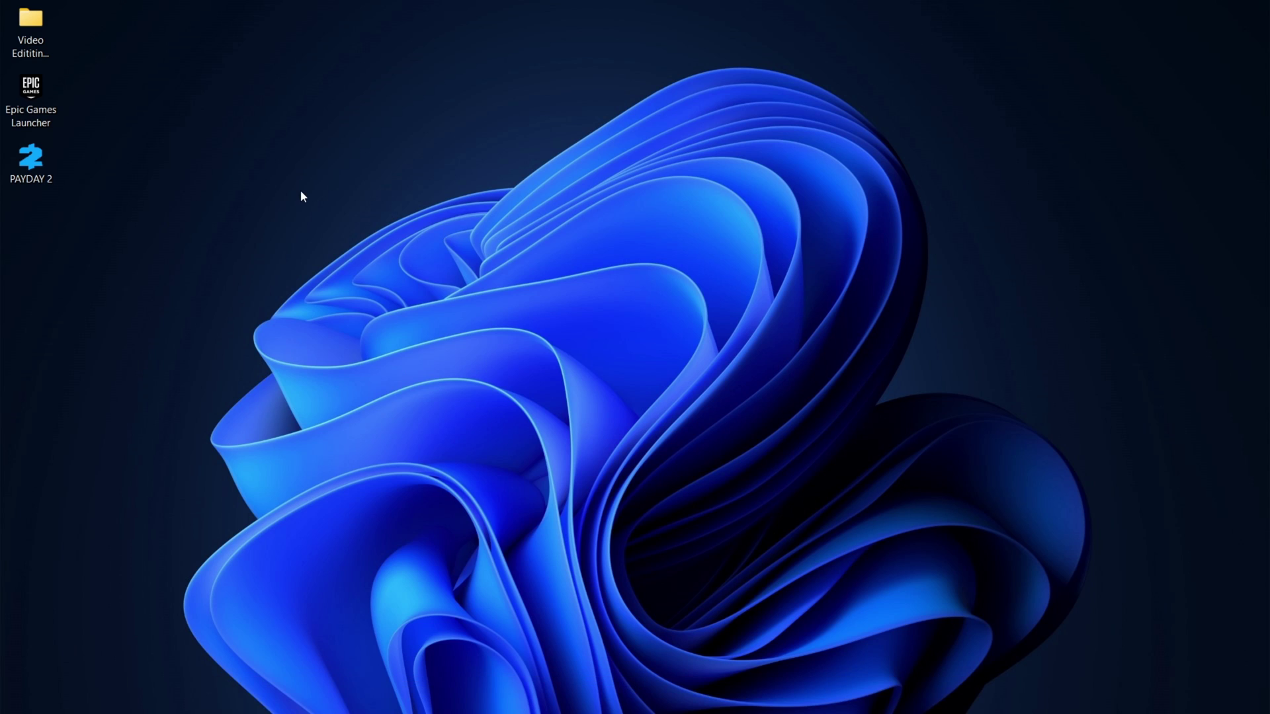
- Switch to Windows Settings and open the Graphics settings under Display
click(526, 693)
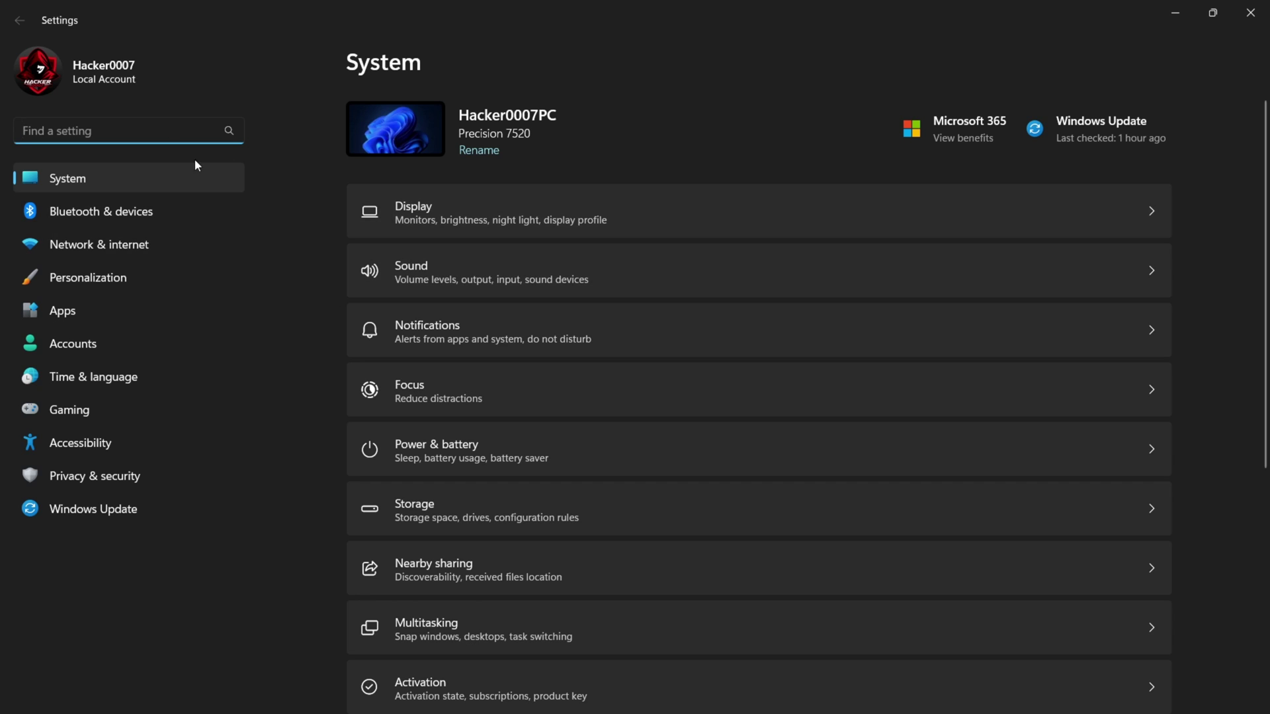
click(83, 183)
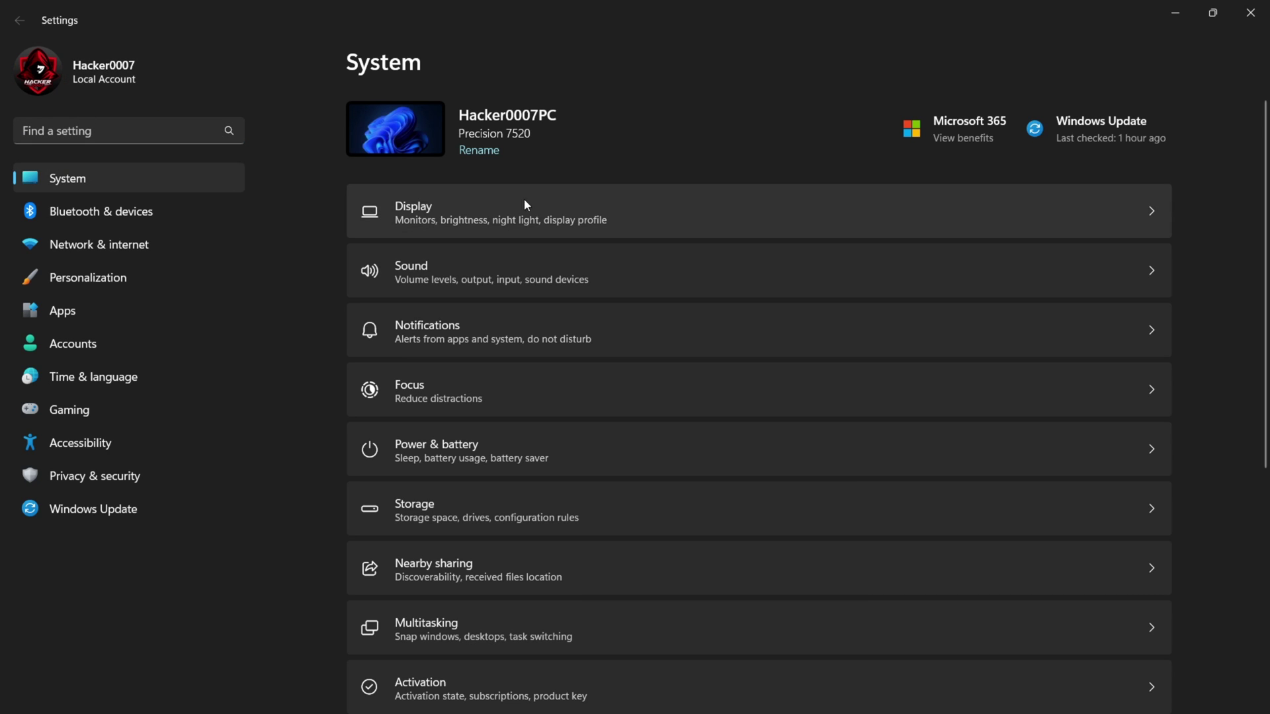
click(452, 213)
scroll(660, 261, down, 2)
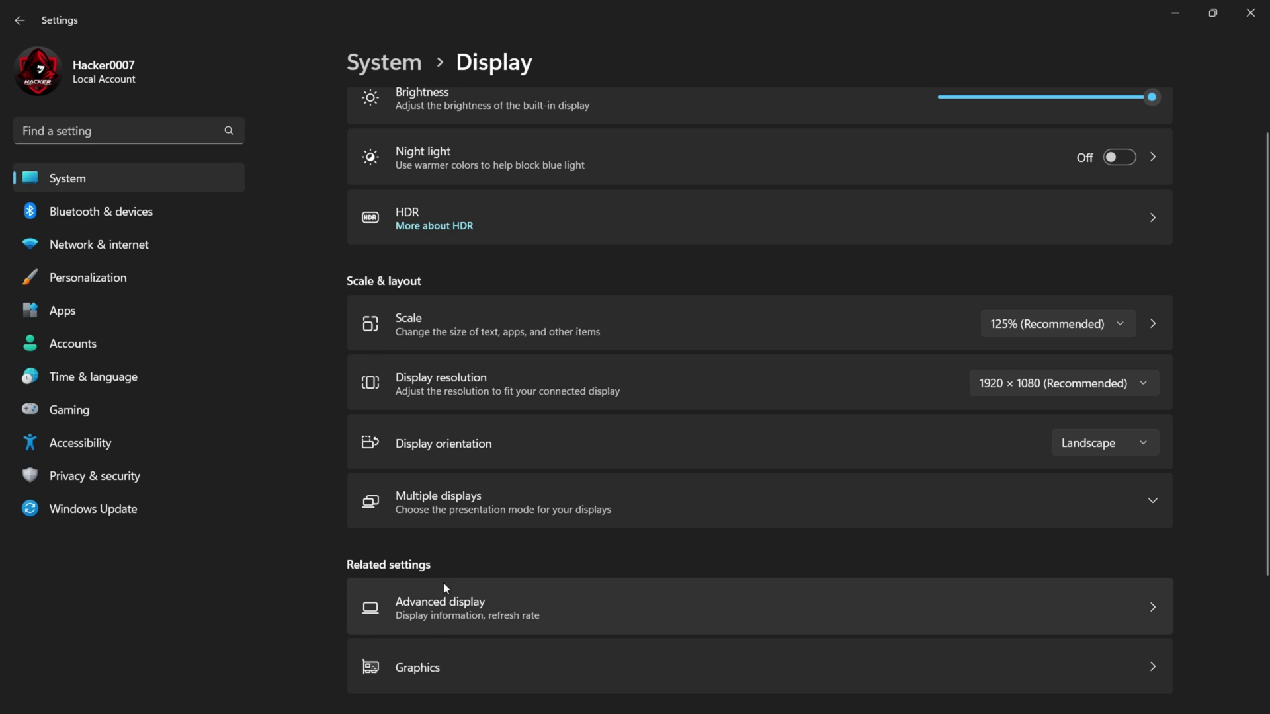
click(435, 680)
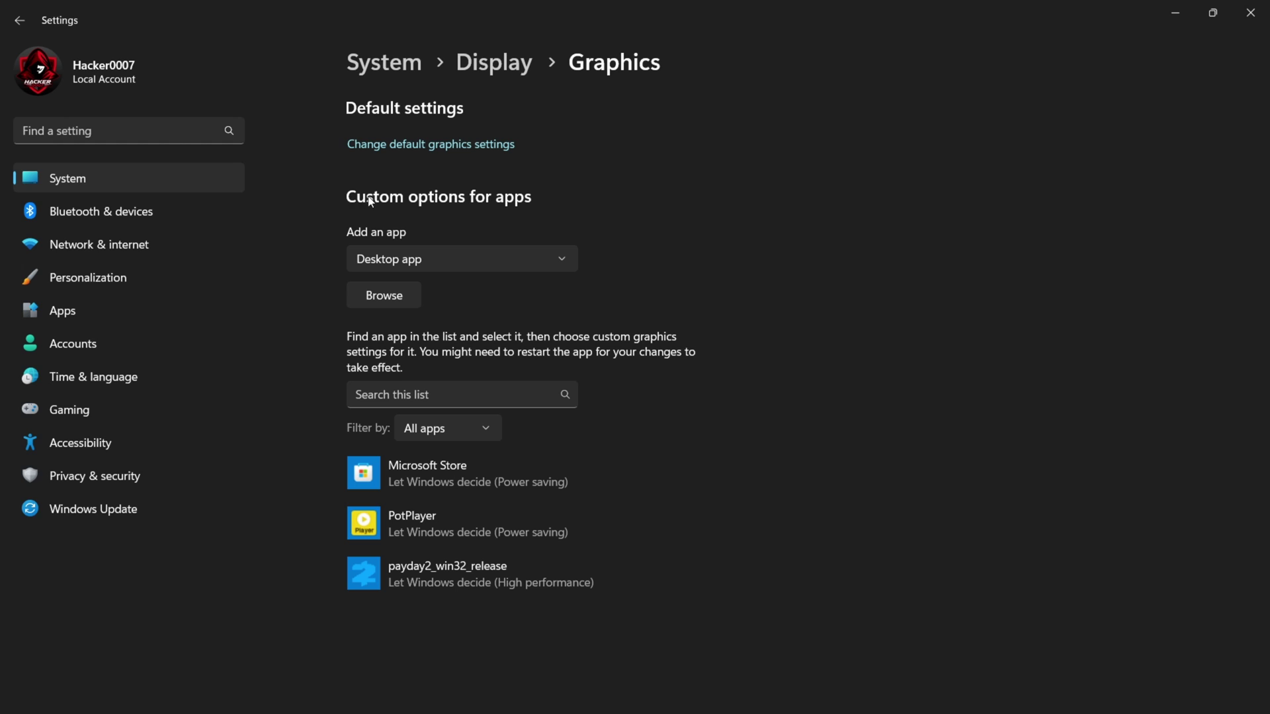
- Start adding a desktop app to the custom graphics options and browse to Local Disk (C:)
click(381, 266)
click(389, 261)
click(395, 301)
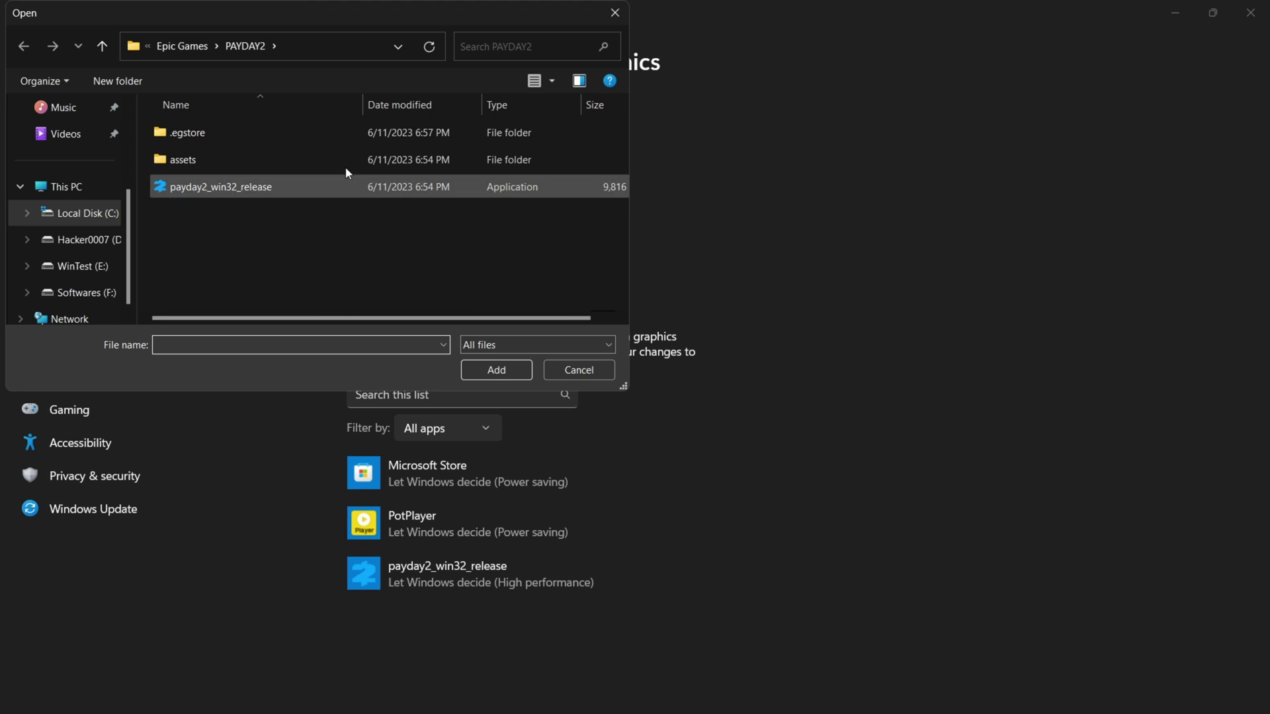
click(186, 44)
click(94, 213)
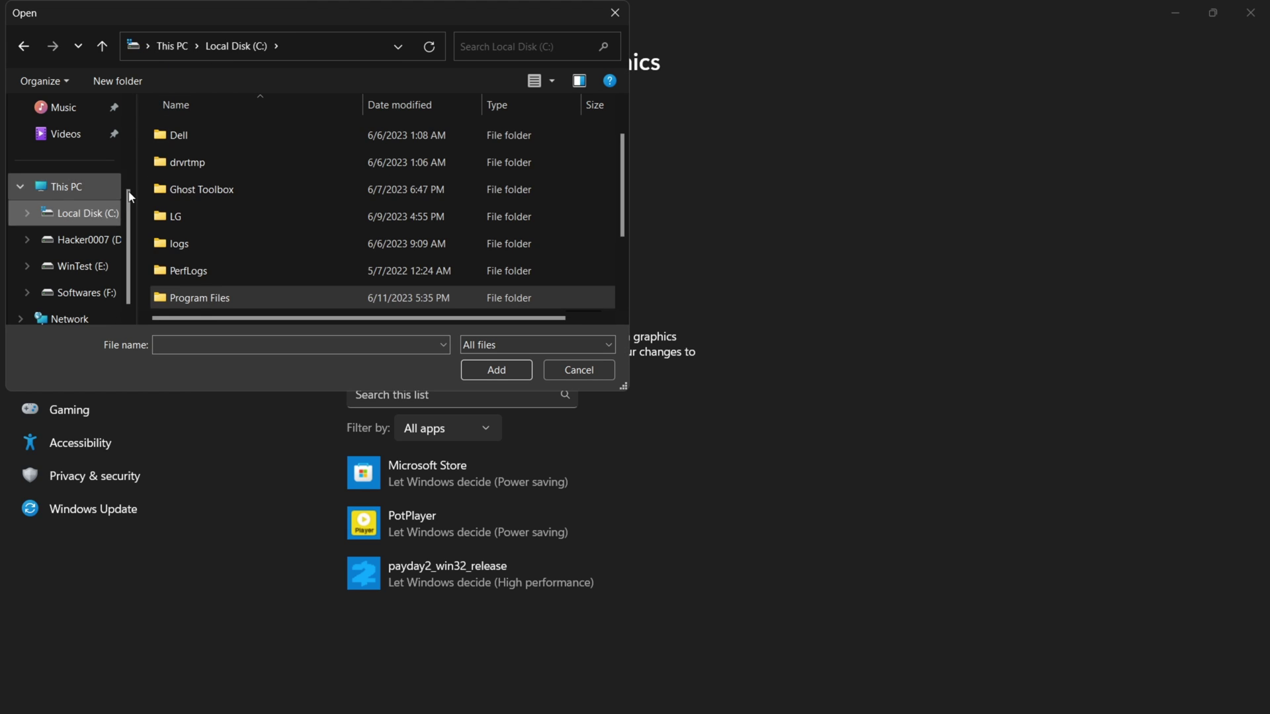
click(69, 188)
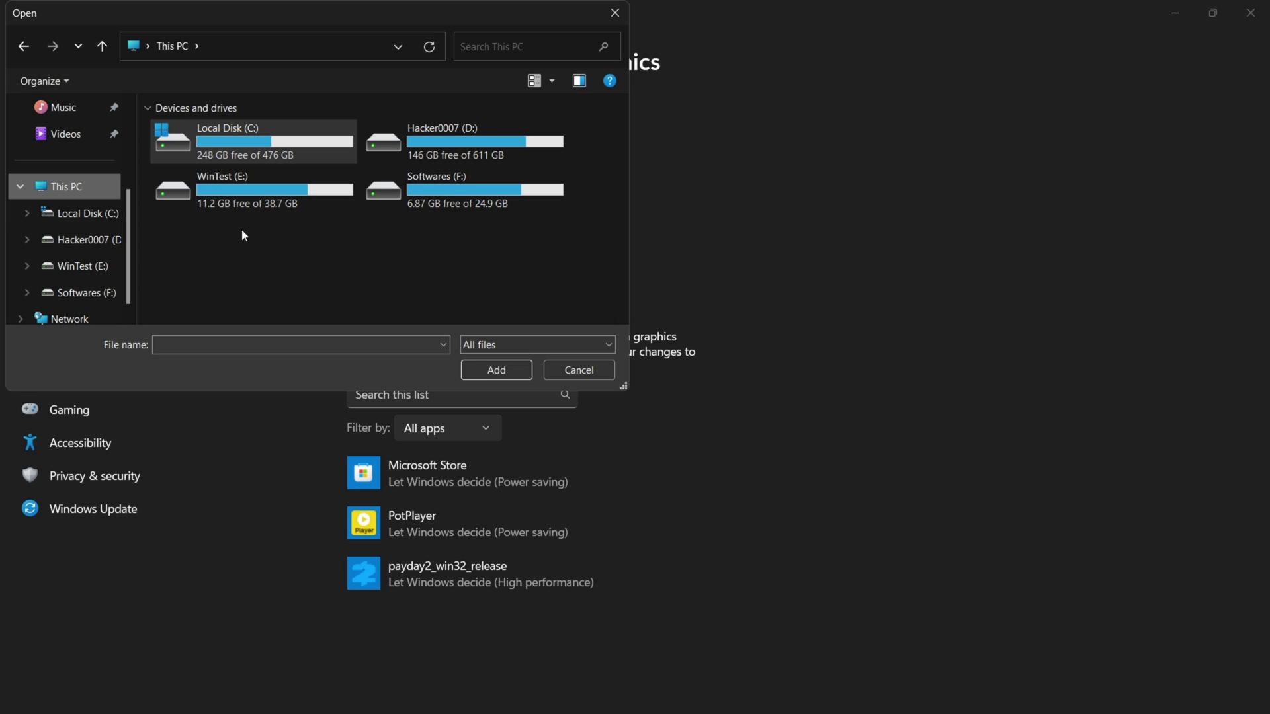
double_click(258, 141)
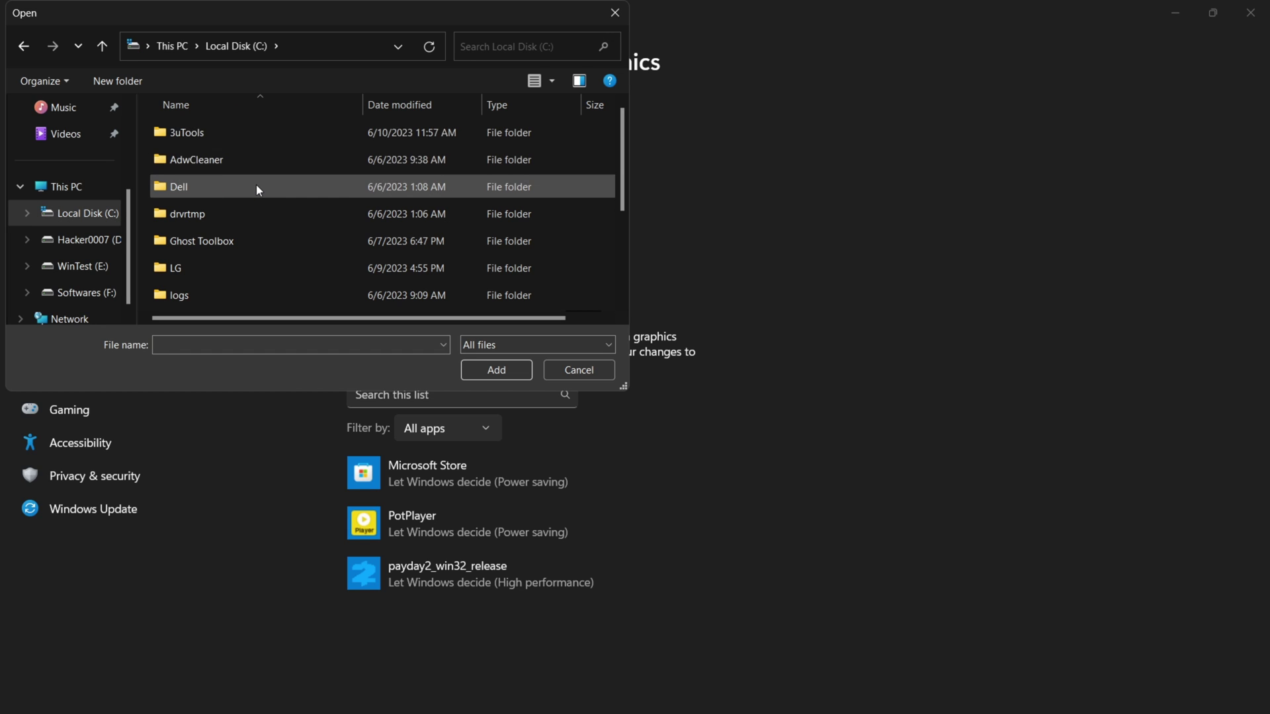
- Try to add payday2_win32_release from Program Files\Epic Games\PAYDAY2 to the custom graphics app list
scroll(256, 186, down, 2)
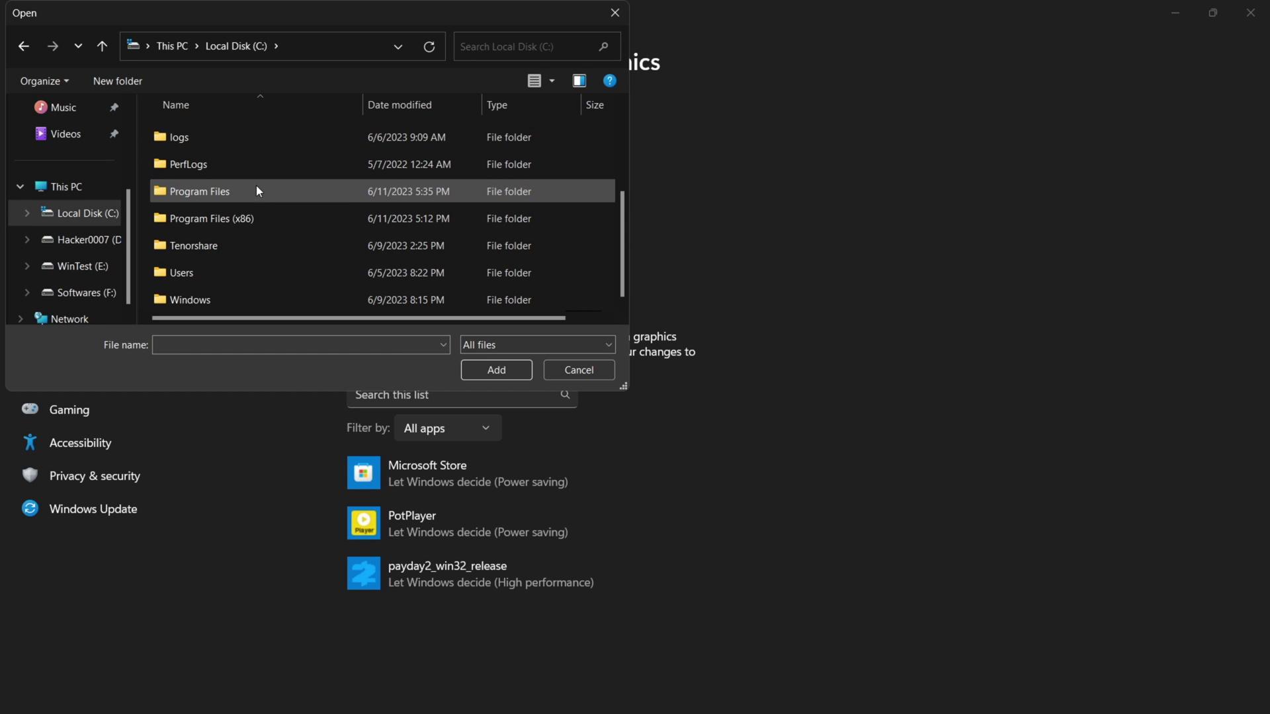
click(217, 192)
double_click(217, 192)
scroll(218, 194, down, 4)
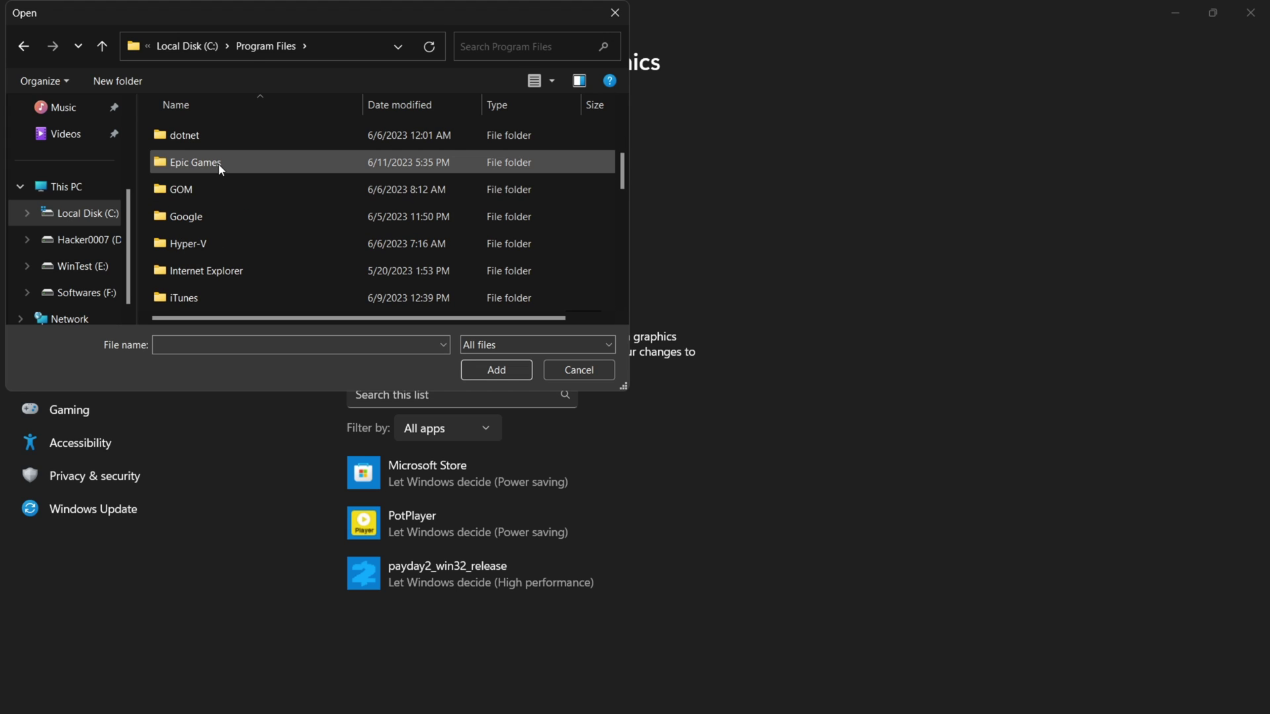
double_click(218, 164)
double_click(208, 135)
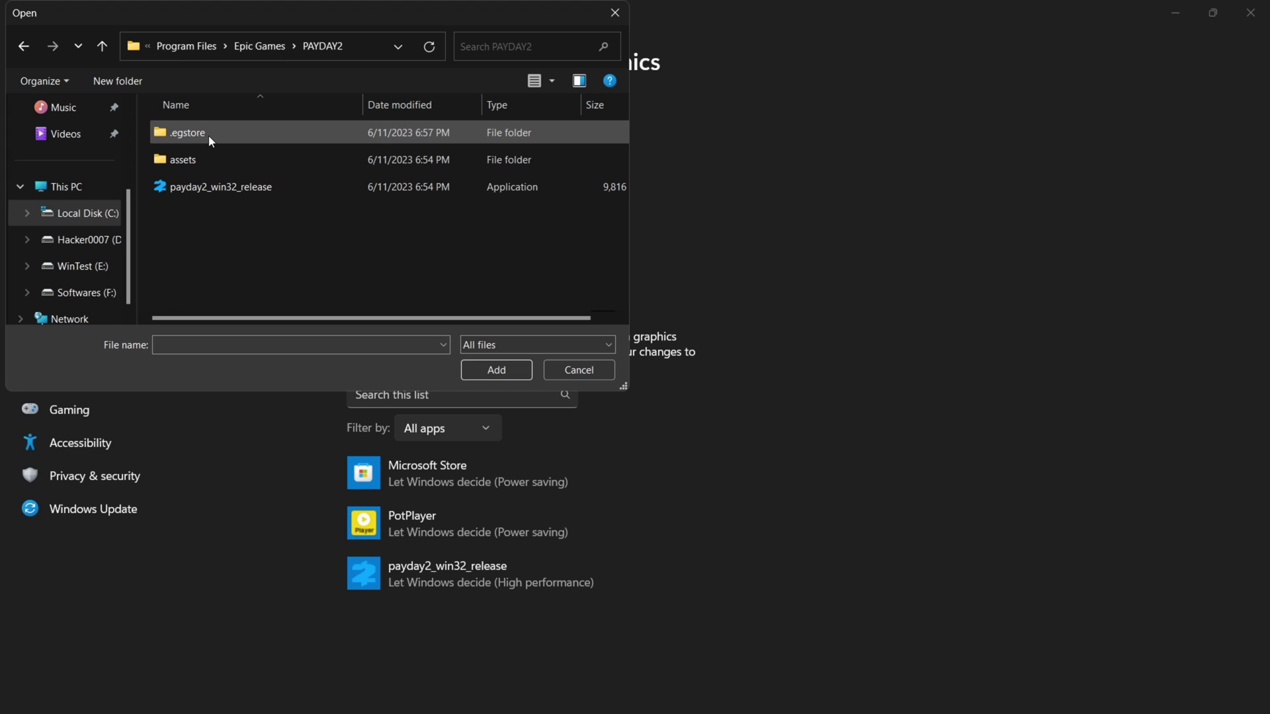
click(247, 190)
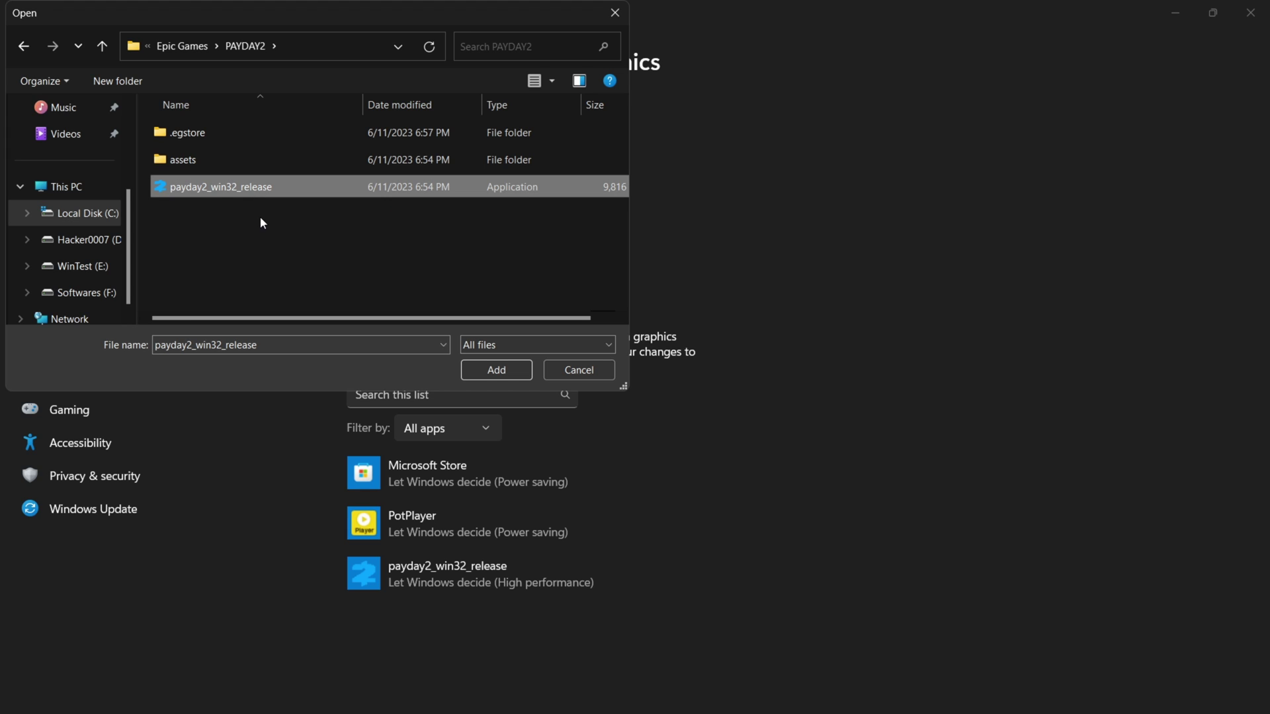
click(506, 371)
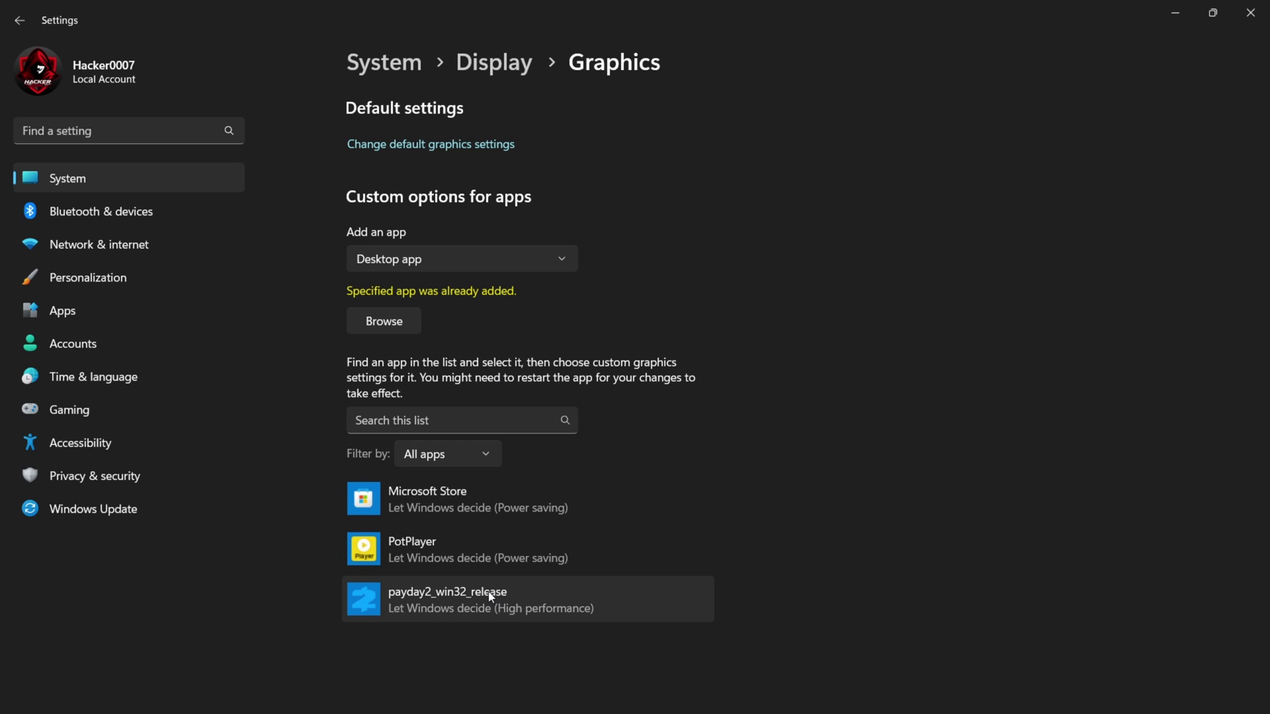
- Save Specific GPU with NVIDIA Quadro M1200 as the graphics preference of payday2_win32_release, and minimize Settings
click(425, 598)
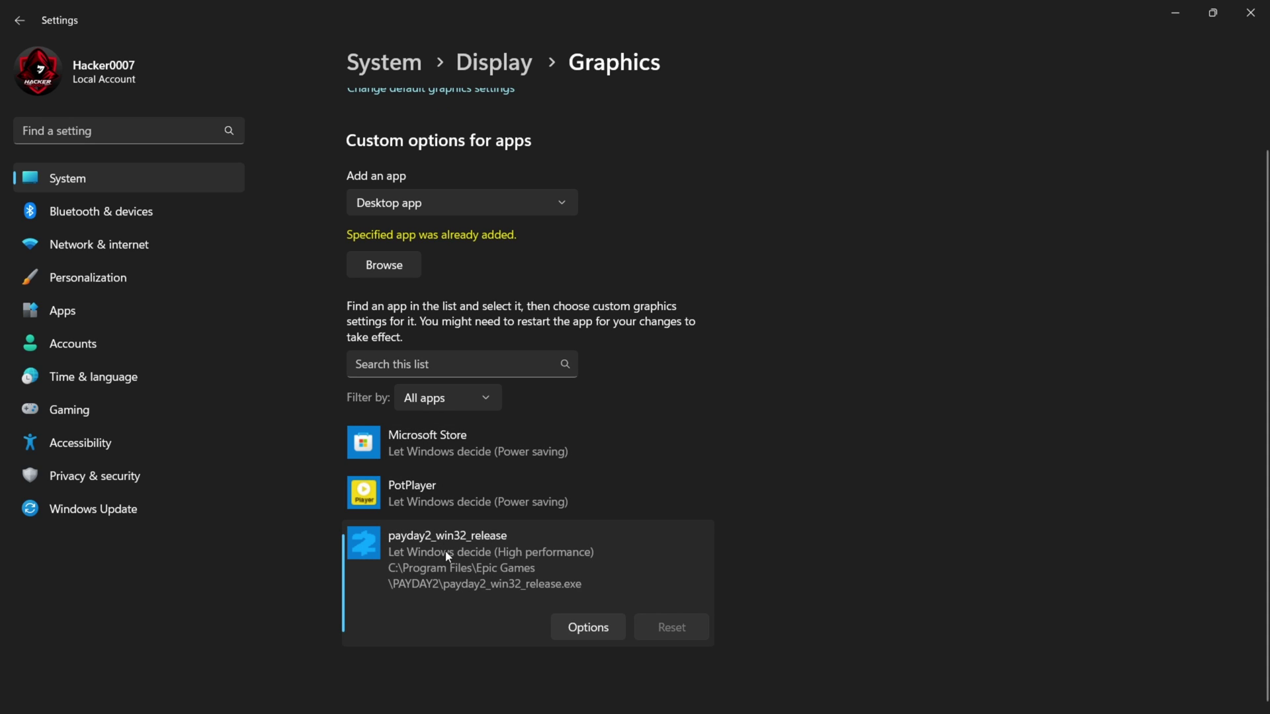
click(589, 628)
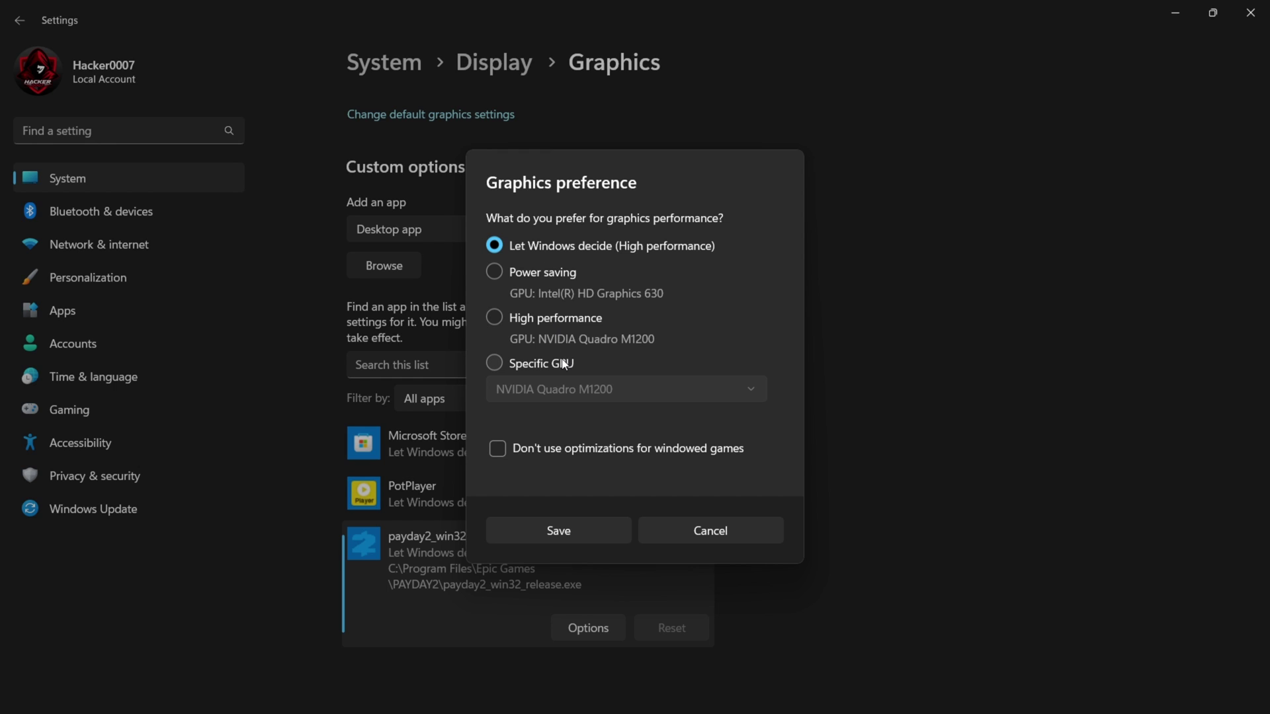
click(538, 365)
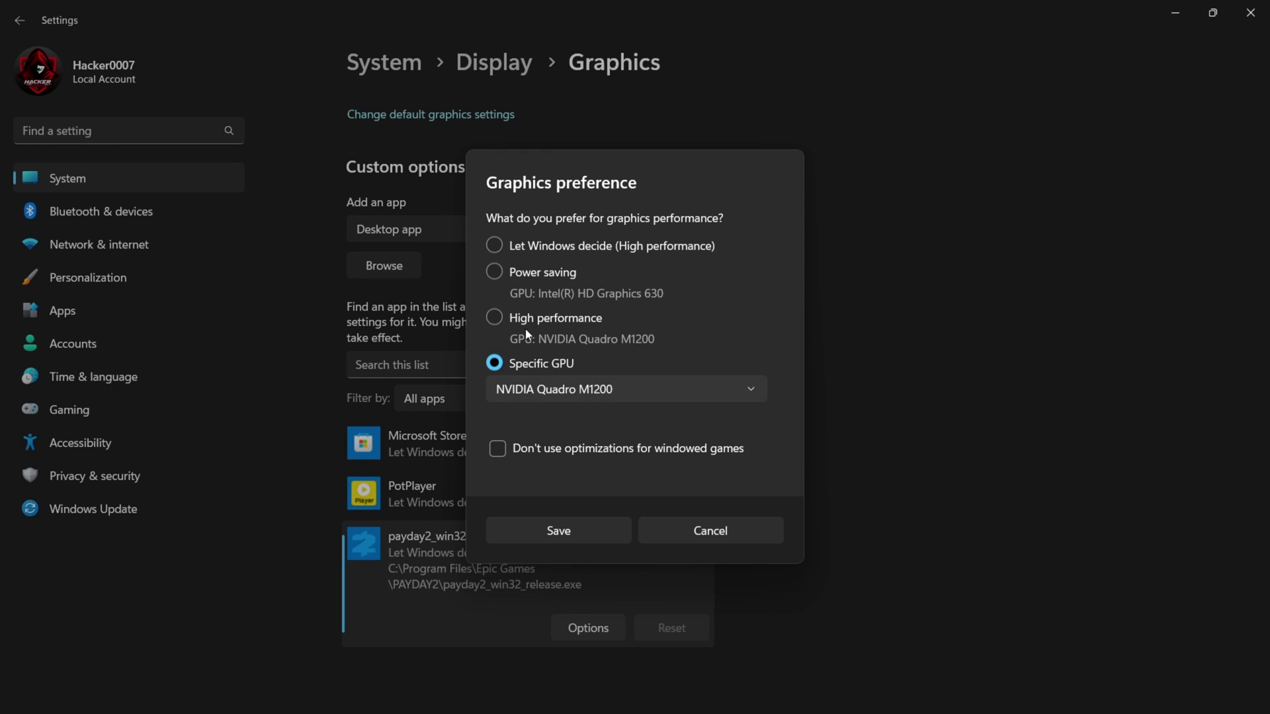
click(589, 390)
click(571, 392)
click(581, 537)
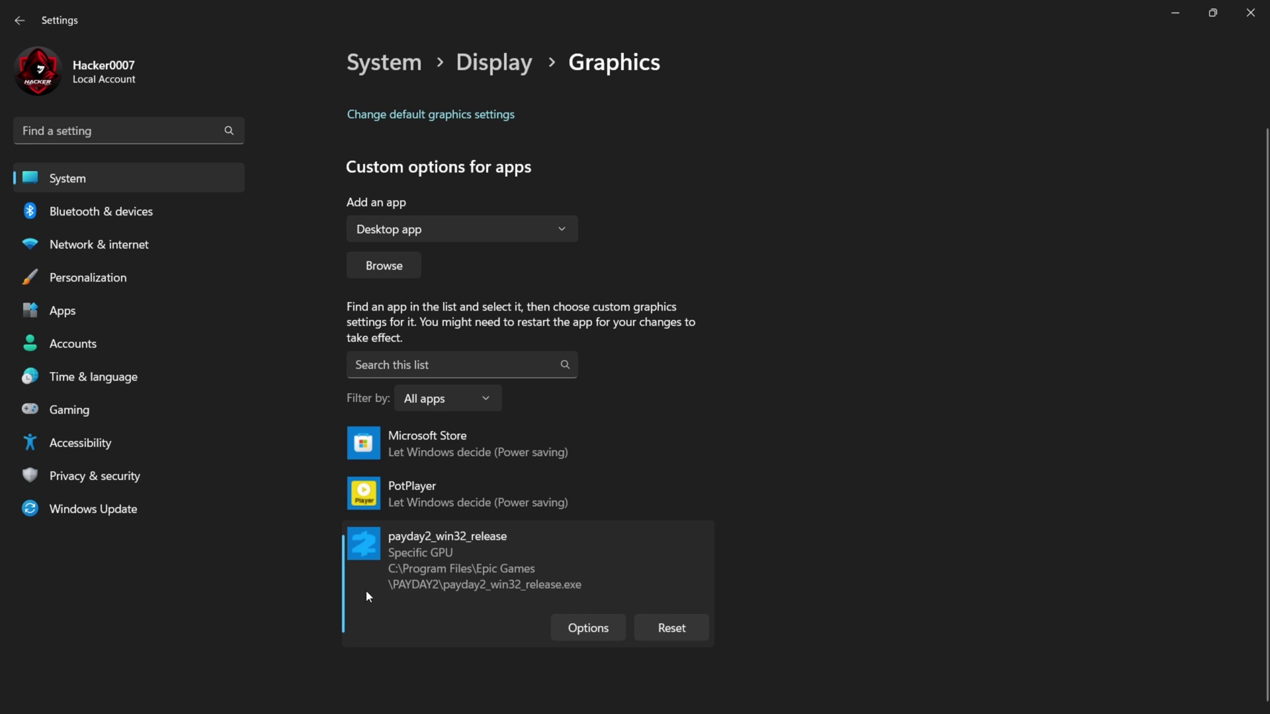
click(1175, 12)
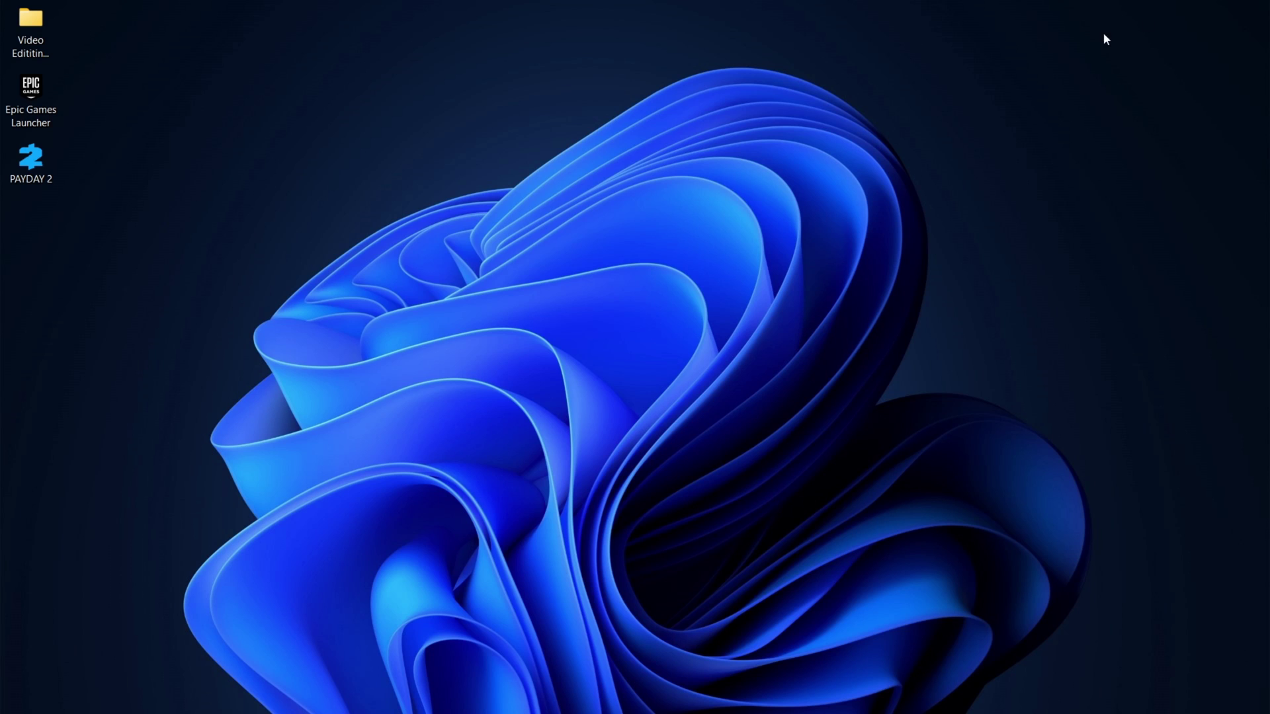
- Launch PAYDAY 2 from the desktop and lower the system volume
double_click(22, 167)
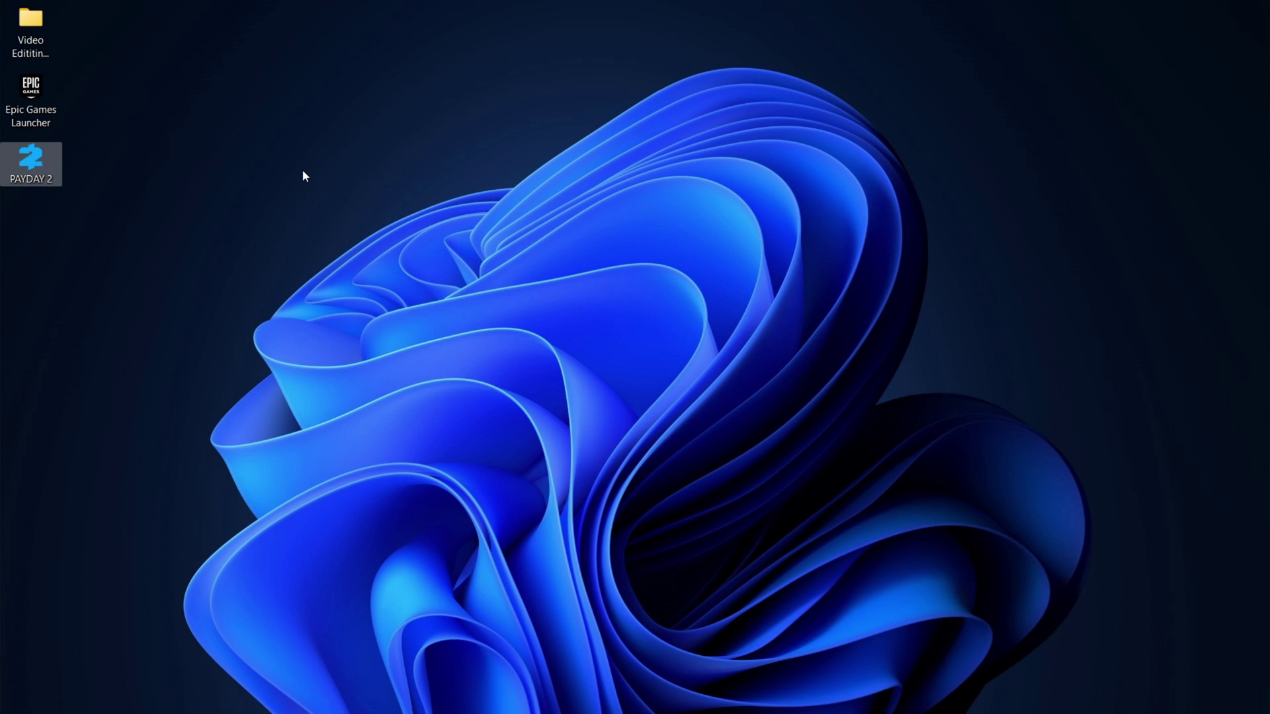
key(XF86AudioLowerVolume)
key(XF86AudioLowerVolume)
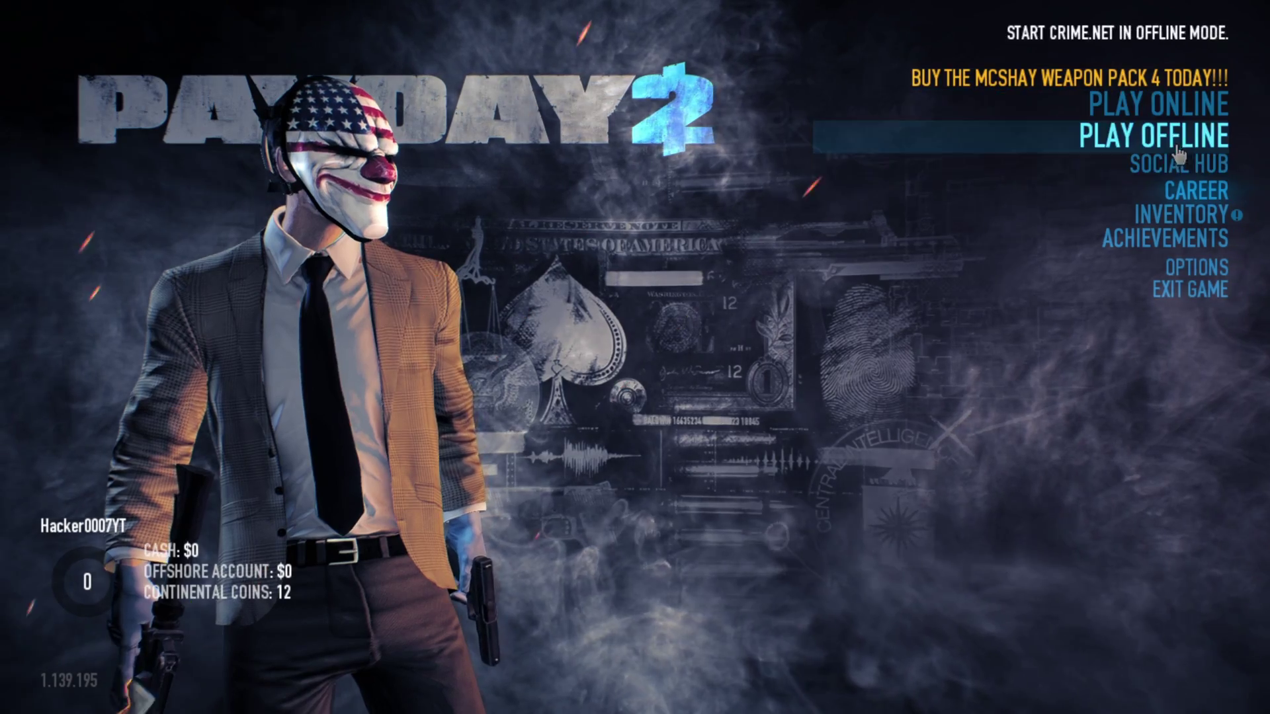
- Check offline play by opening its Crime.net map and dismissing the welcome message, and return to the main menu
click(1155, 136)
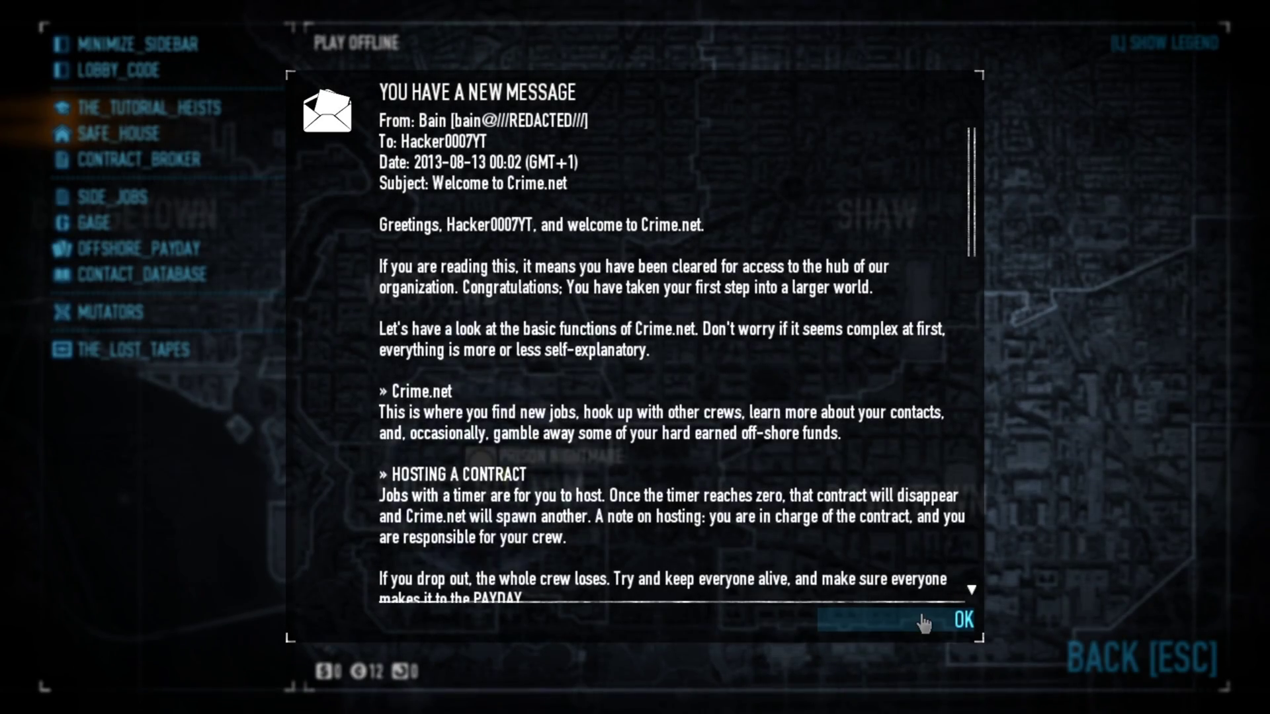
click(924, 624)
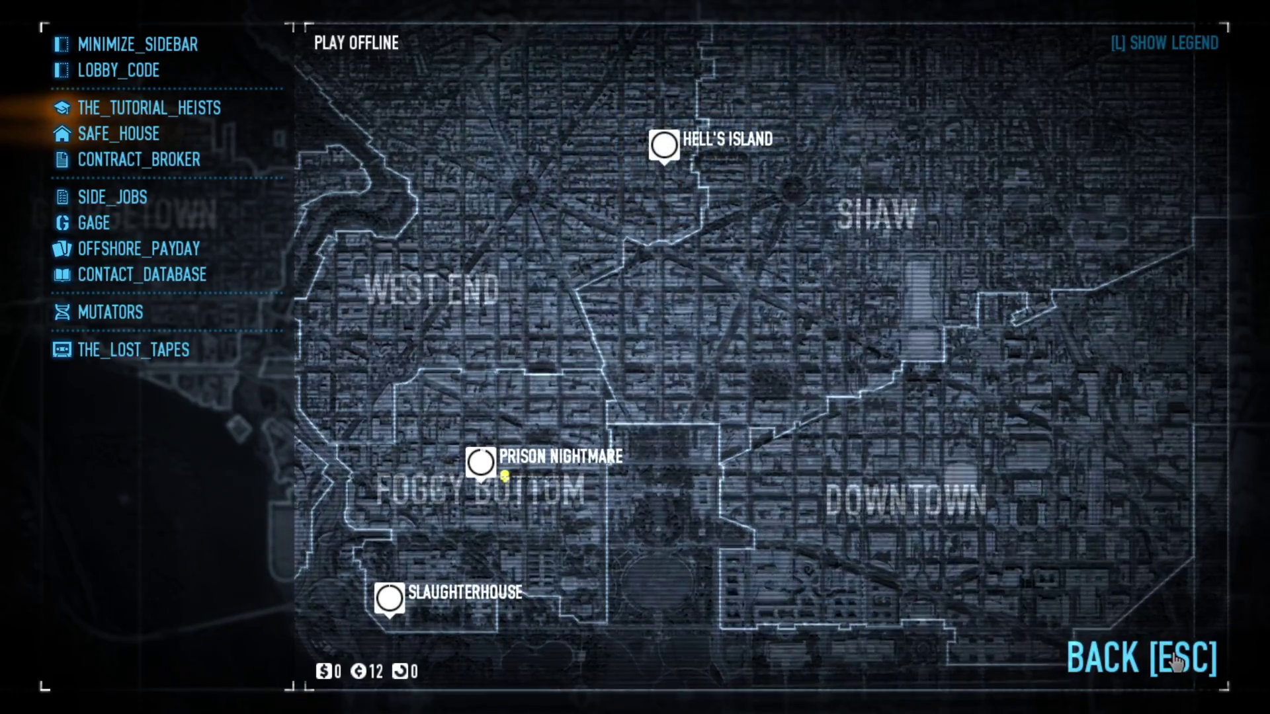
click(1176, 661)
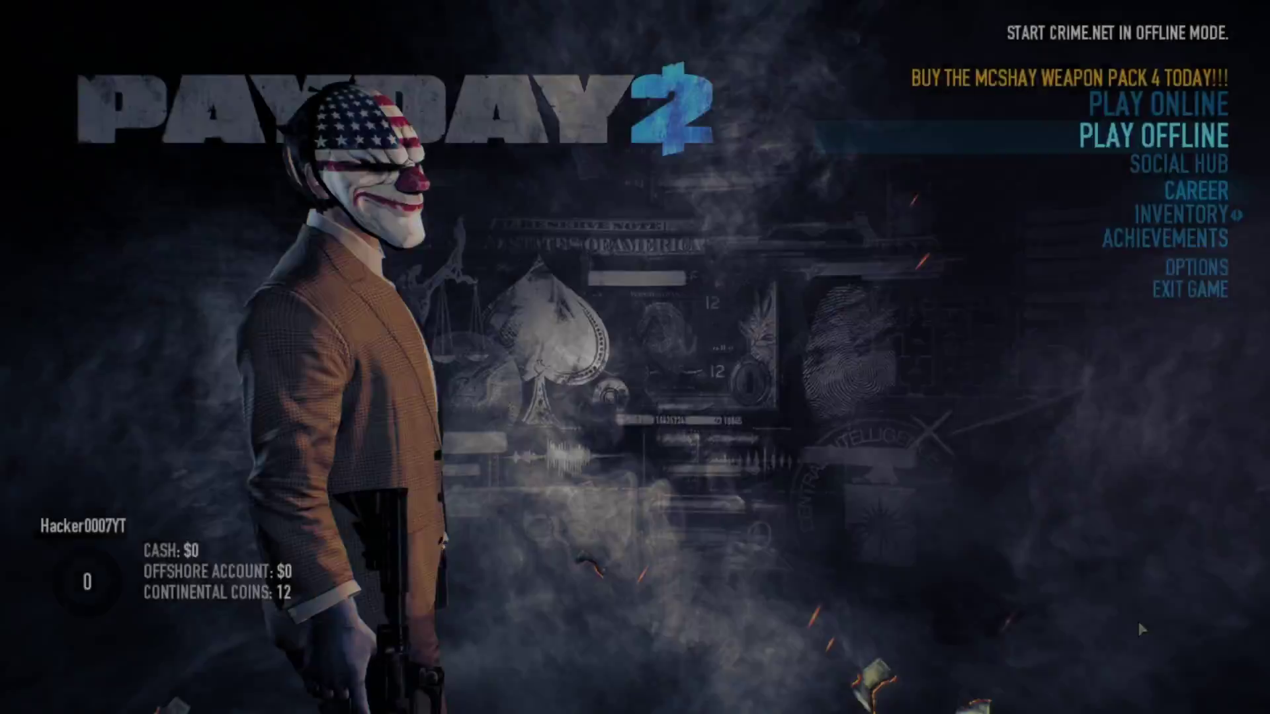